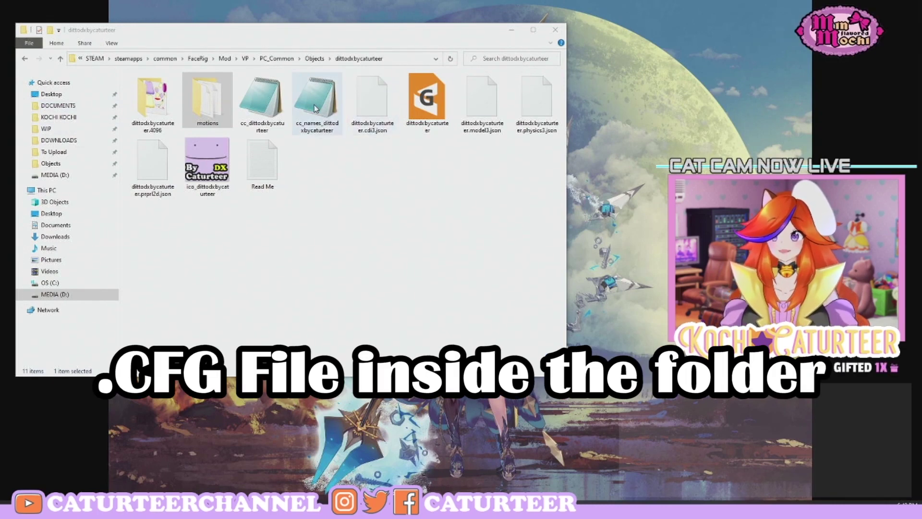
Open the cc_dittodxbycaturteer config file from the model folder in Notepad.
left_click(282, 105)
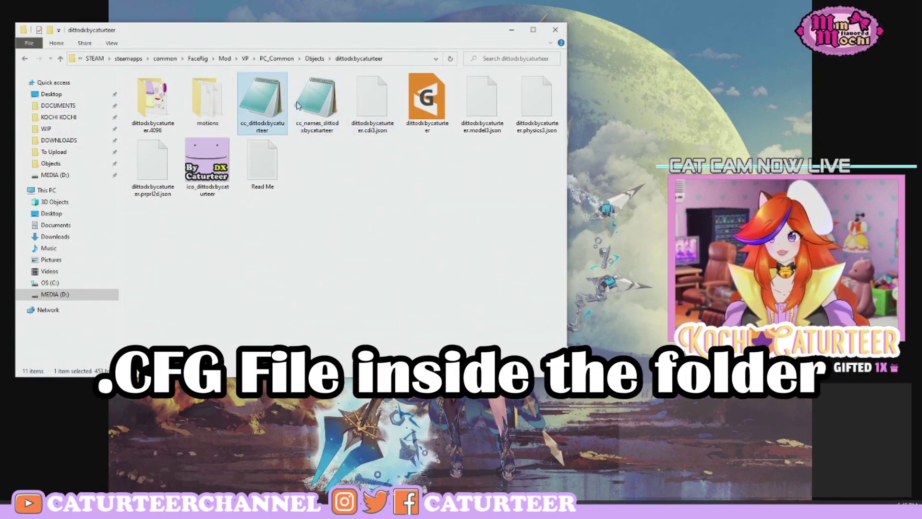
double_click(262, 110)
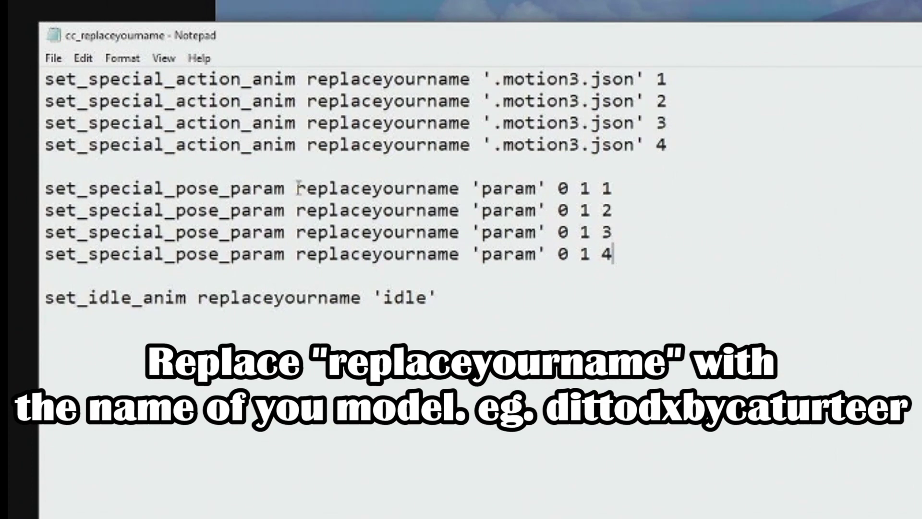
Replace replaceyourname with dittodxbycaturteer on the first set_special_pose_param line.
left_click_drag(151, 111, 176, 113)
left_click_drag(343, 191, 462, 179)
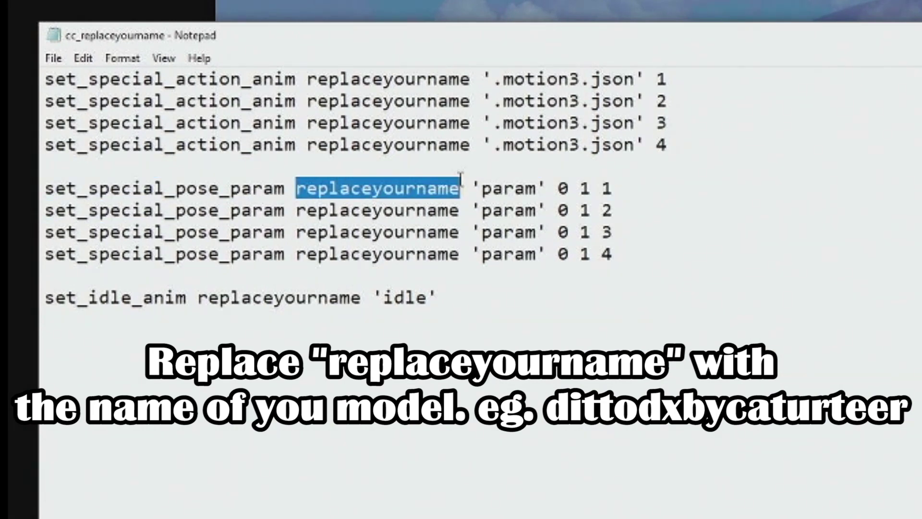
type("ditto")
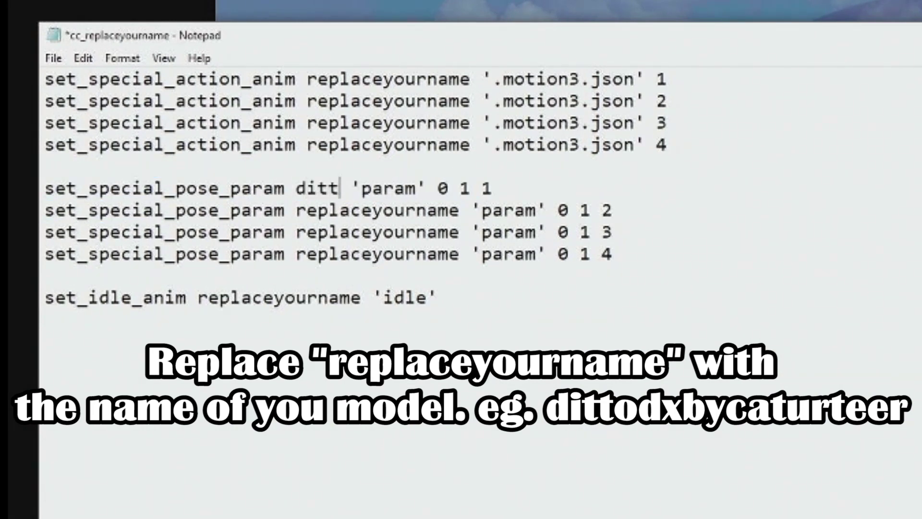
type("dxbyca")
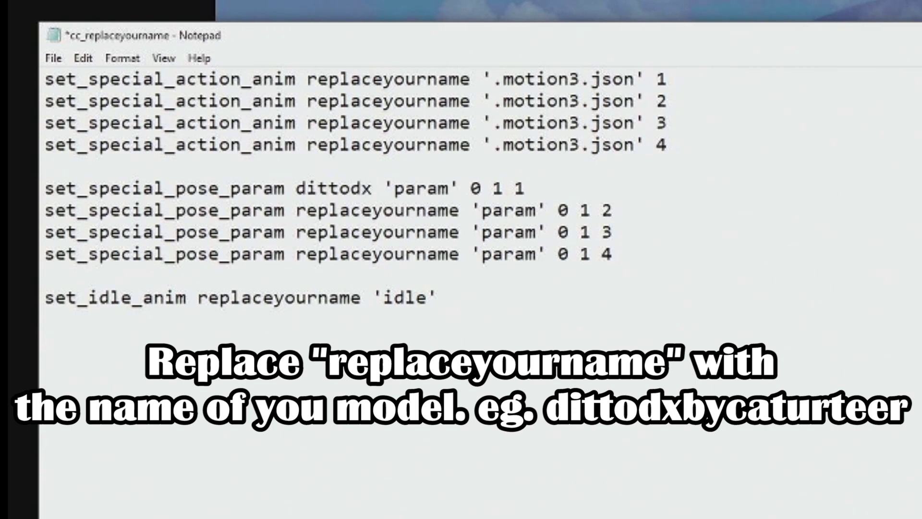
type("turteer")
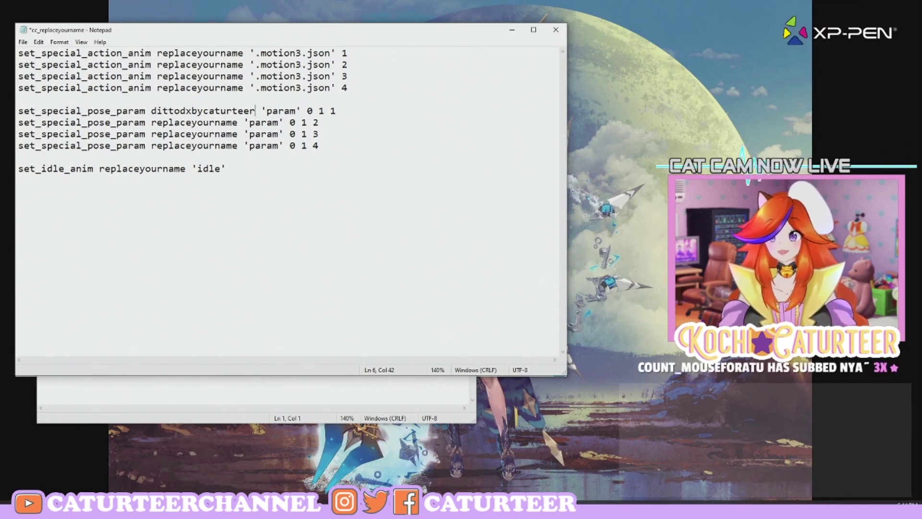
left_click_drag(318, 146, 3, 111)
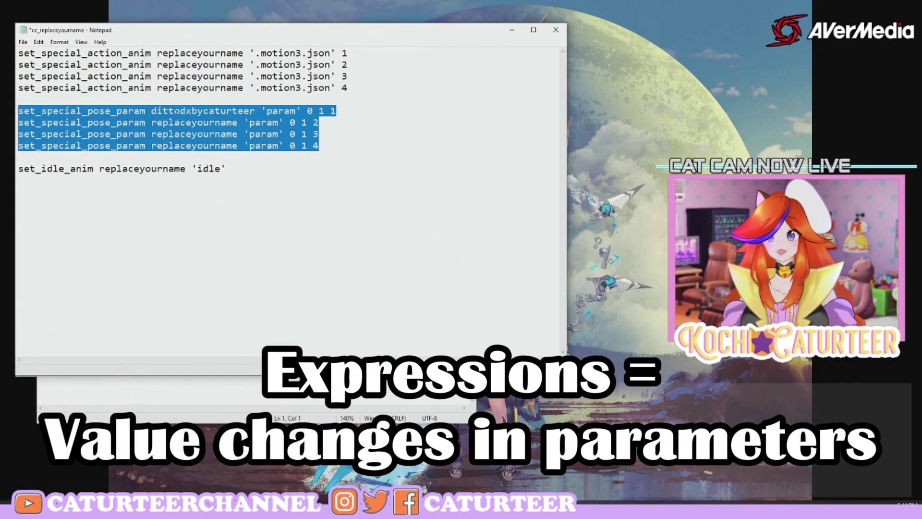
left_click(320, 151)
left_click(345, 111)
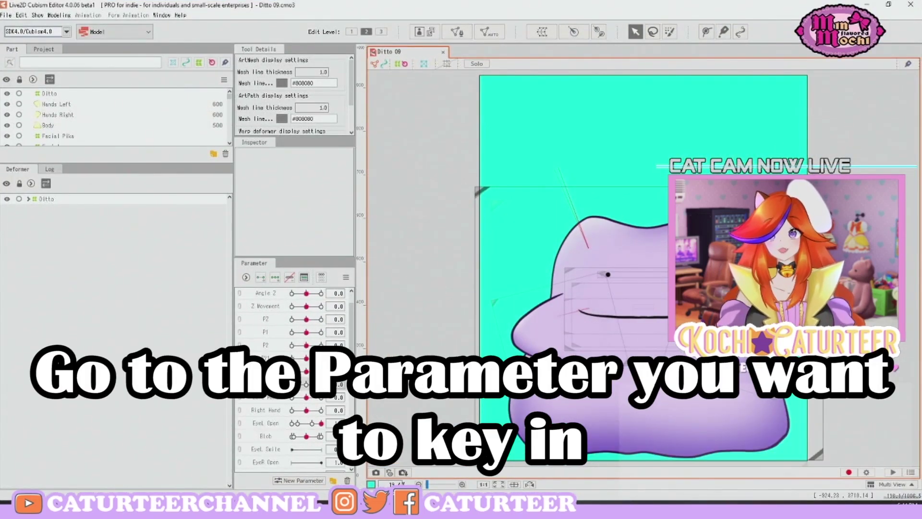
Preview the Pika morph on Ditto and open the Pika parameter's Edit Parameter settings.
left_click_drag(306, 384, 286, 393)
right_click(265, 388)
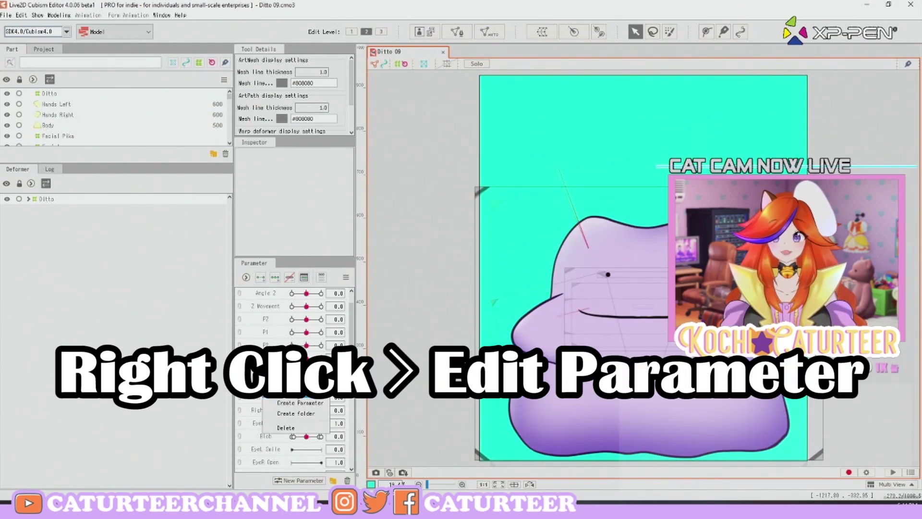
left_click(293, 392)
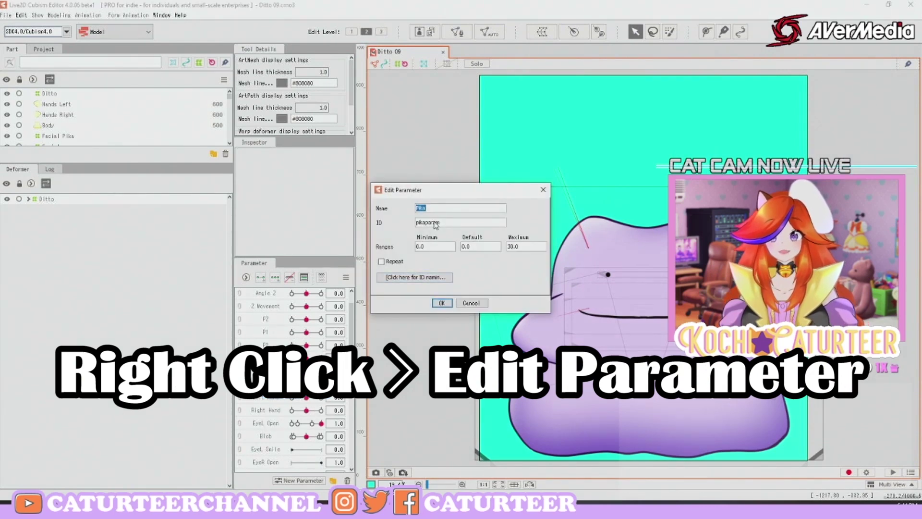
Copy the pikaparam ID, note the 30.0 maximum, and return to the Notepad config.
left_click(436, 225)
left_click_drag(440, 224, 412, 224)
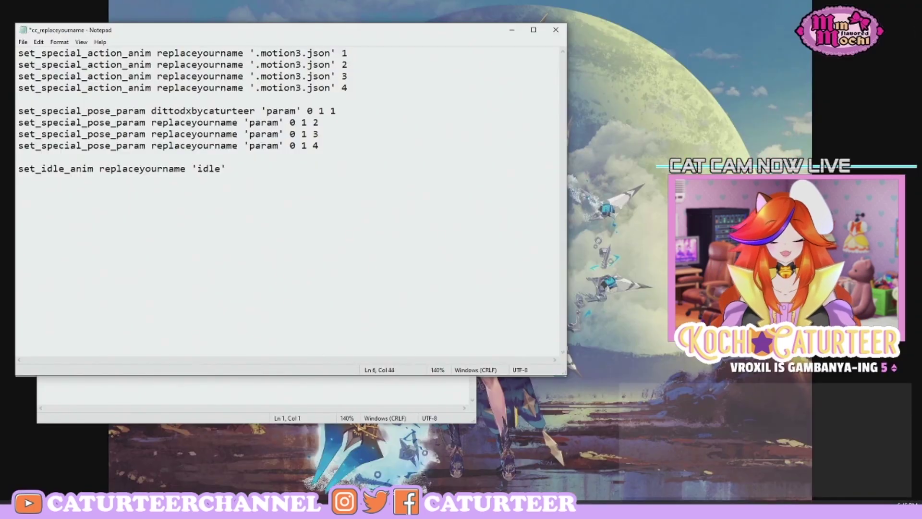
type("pika")
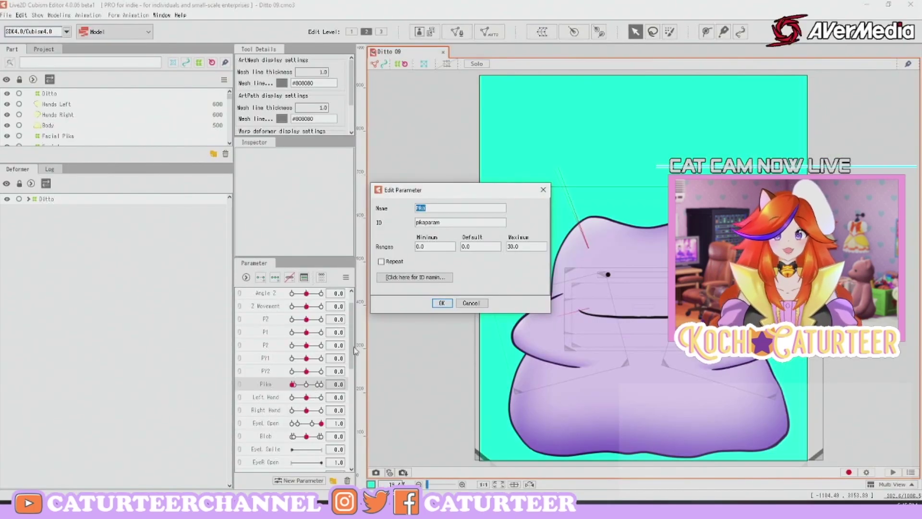
left_click(524, 247)
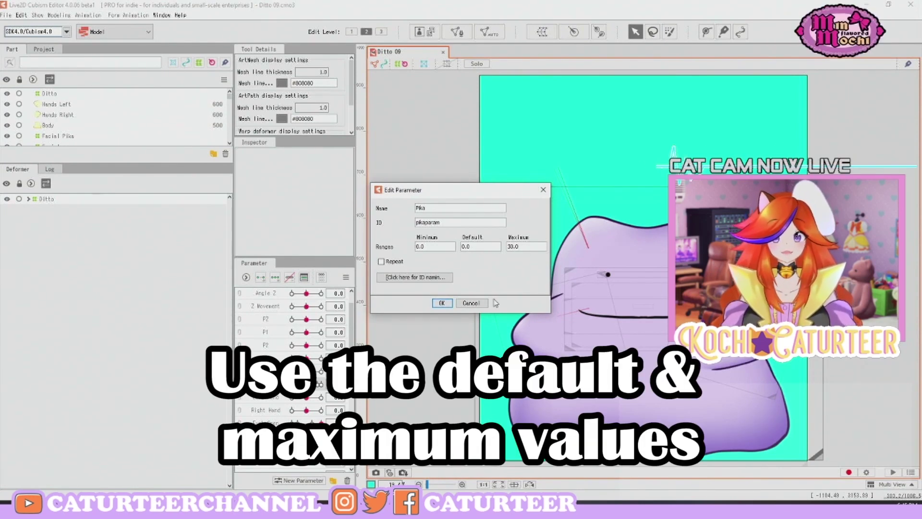
left_click(442, 303)
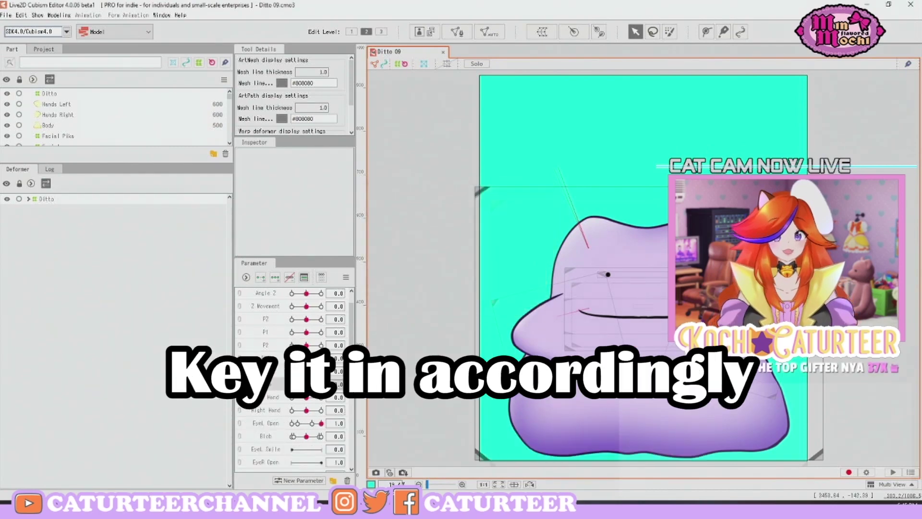
left_click(867, 5)
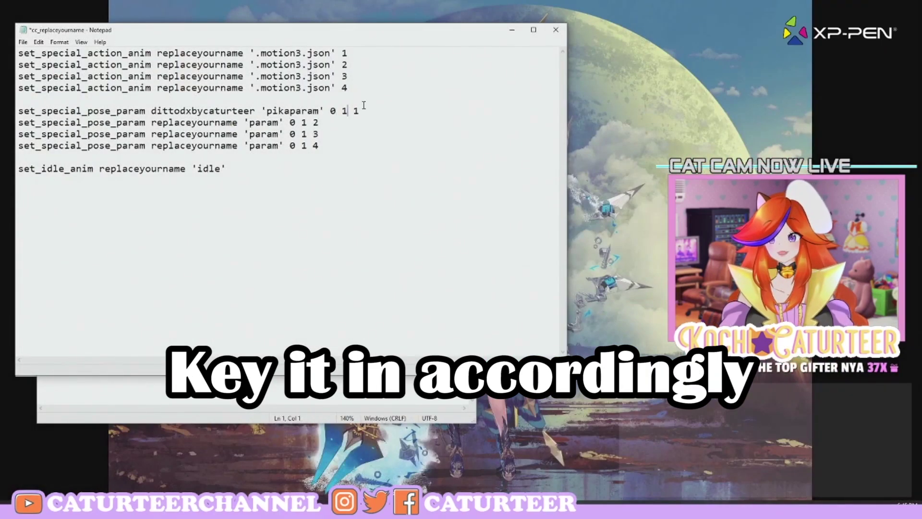
Replace the middle 1 with 30 so the line reads 'pikaparam' 0 30 1.
key("Delete")
type("30")
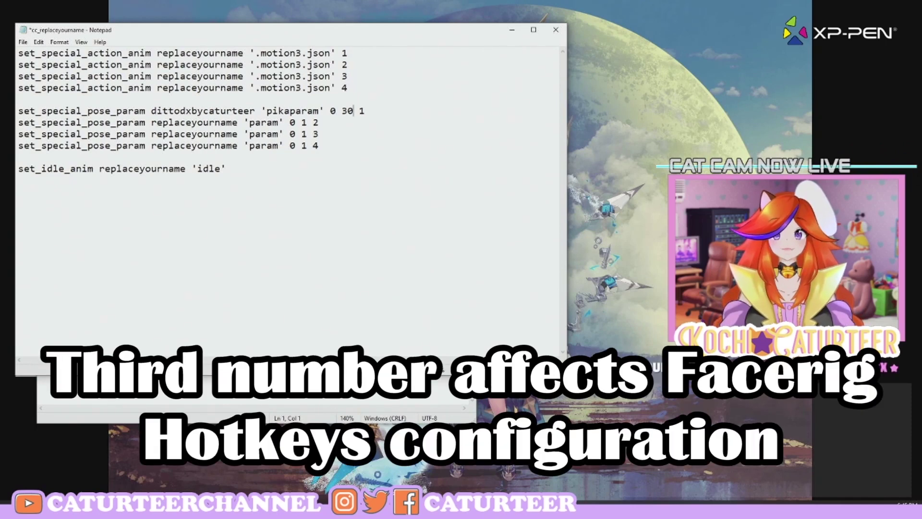
left_click(366, 111)
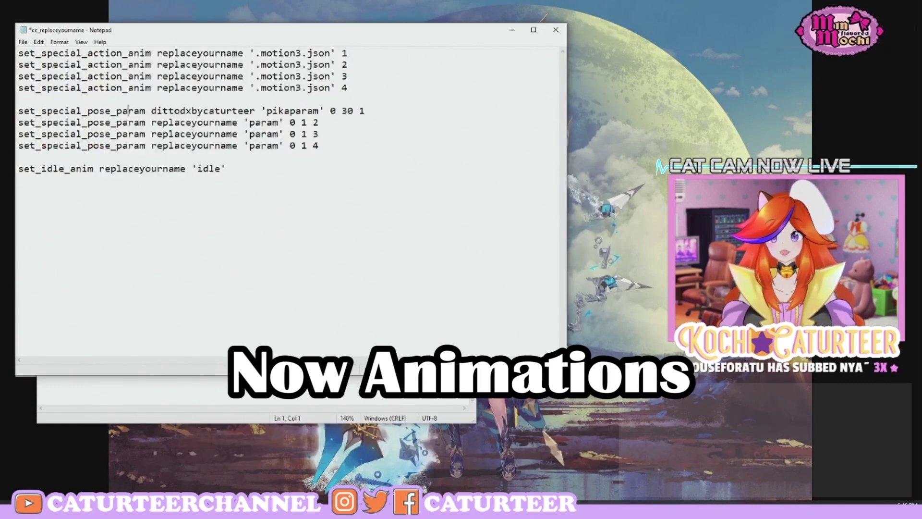
Open the dittodxbycaturteer motions folder and view its five .motion3.json files as large icons.
left_click(151, 510)
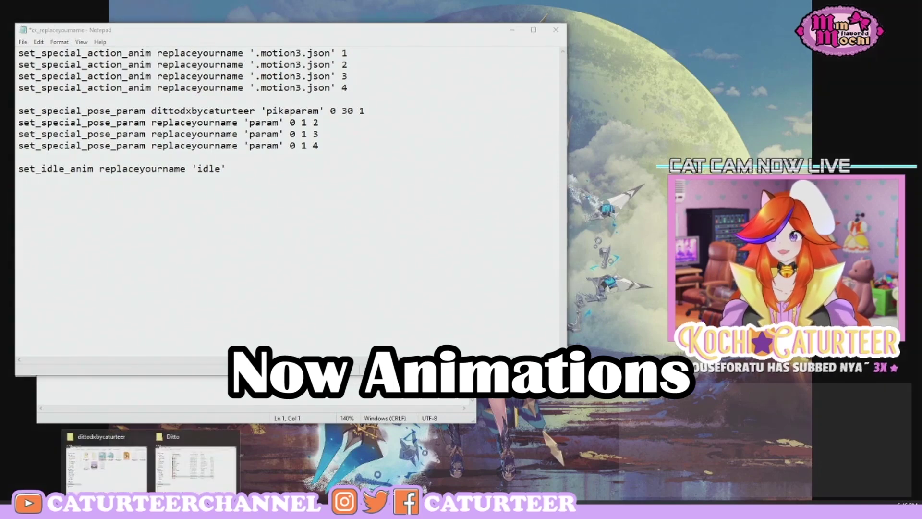
left_click(126, 471)
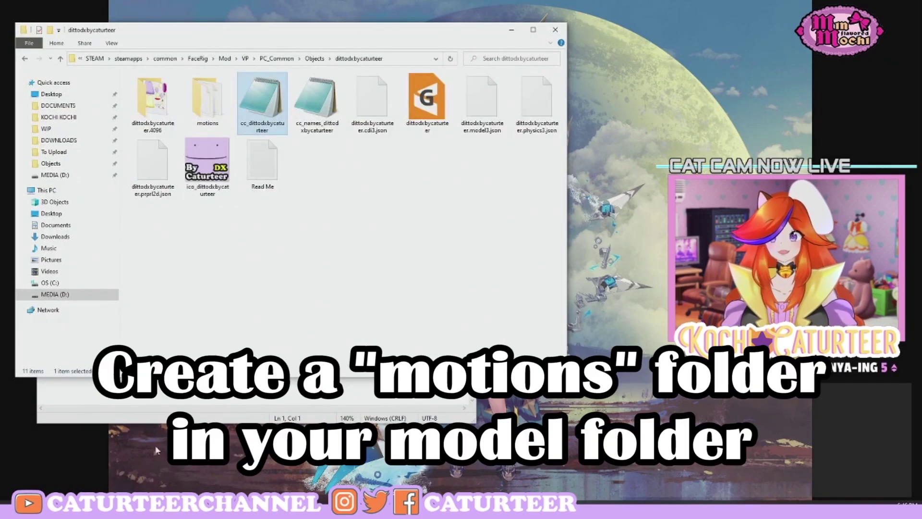
left_click(210, 120)
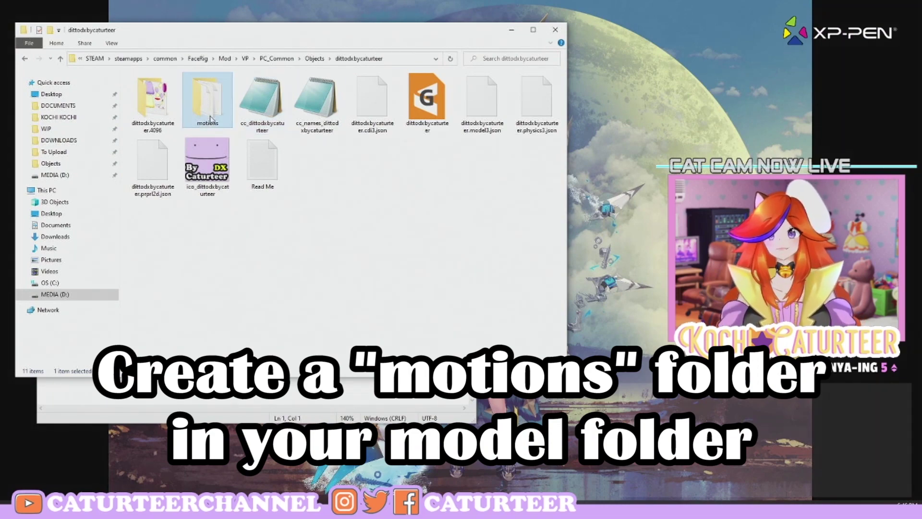
double_click(210, 120)
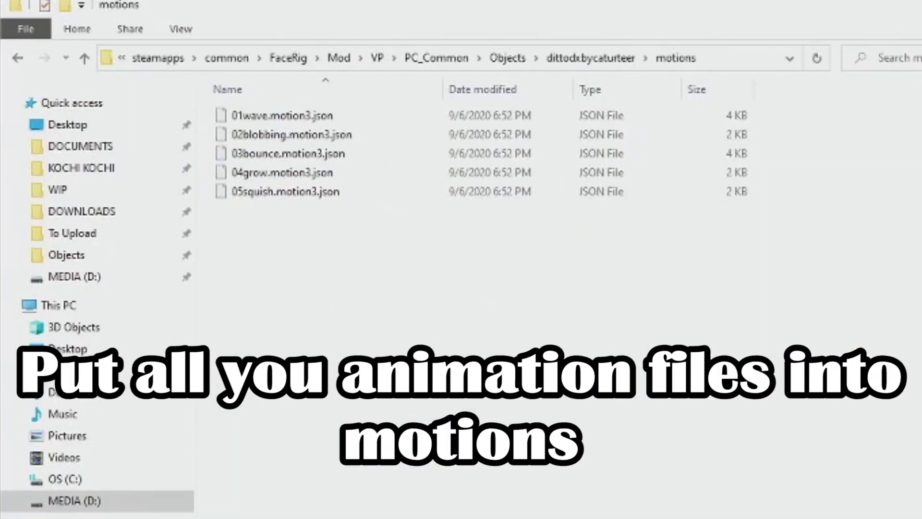
key("ctrl+shift+2")
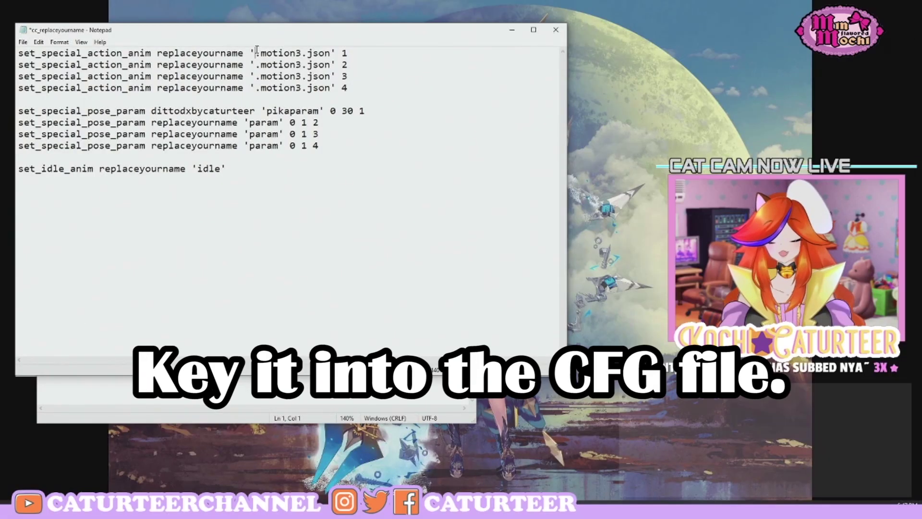
Insert 01wave before .motion3.json on the first action anim line, then select the idle line.
type("01wave")
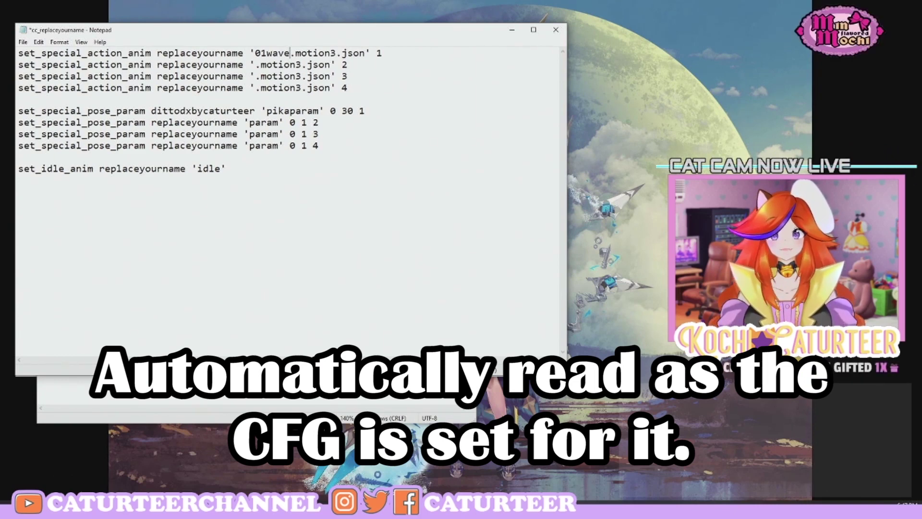
left_click_drag(231, 169, 17, 196)
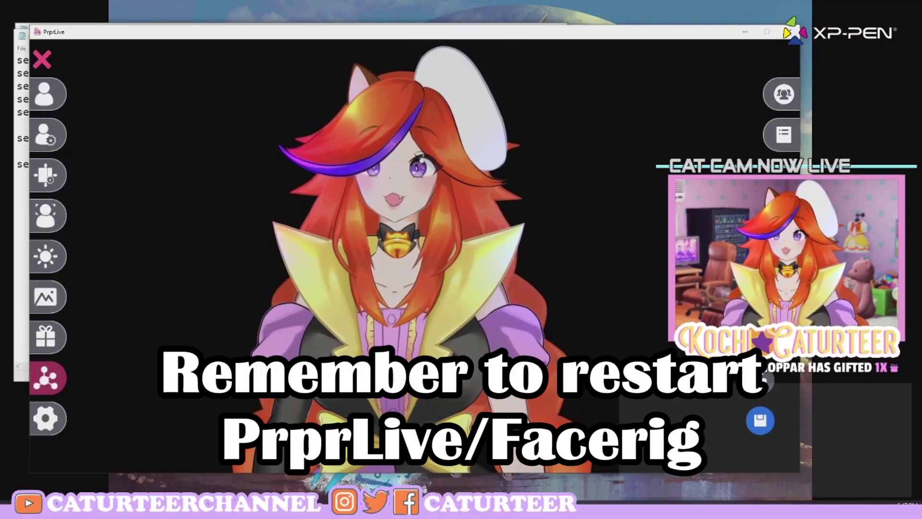
Load dittodxbycaturteer from the Live2D model list, then switch to the red bunny DX model.
left_click(47, 94)
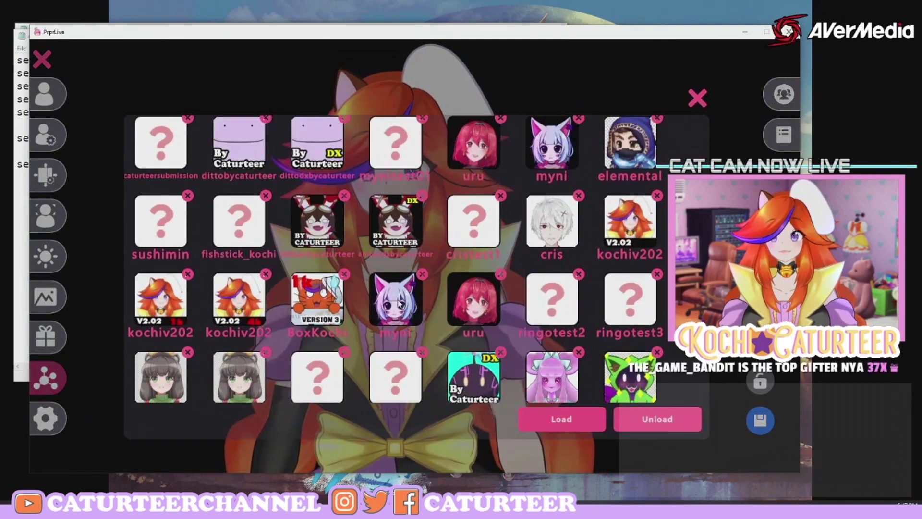
scroll(399, 303, "up", 3)
double_click(302, 179)
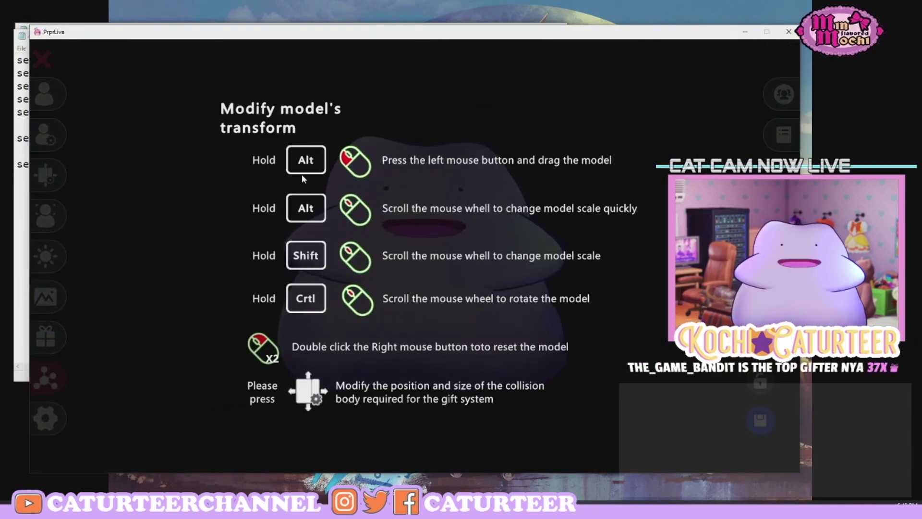
left_click(206, 176)
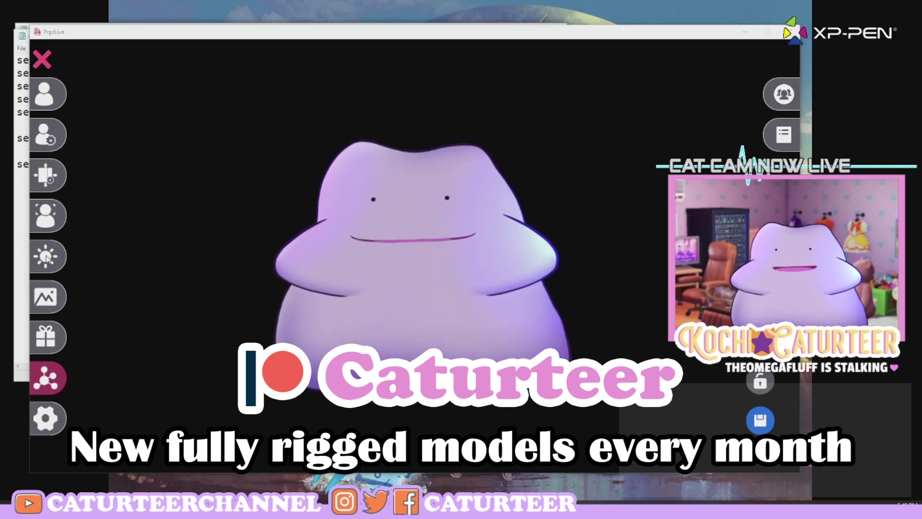
left_click(46, 93)
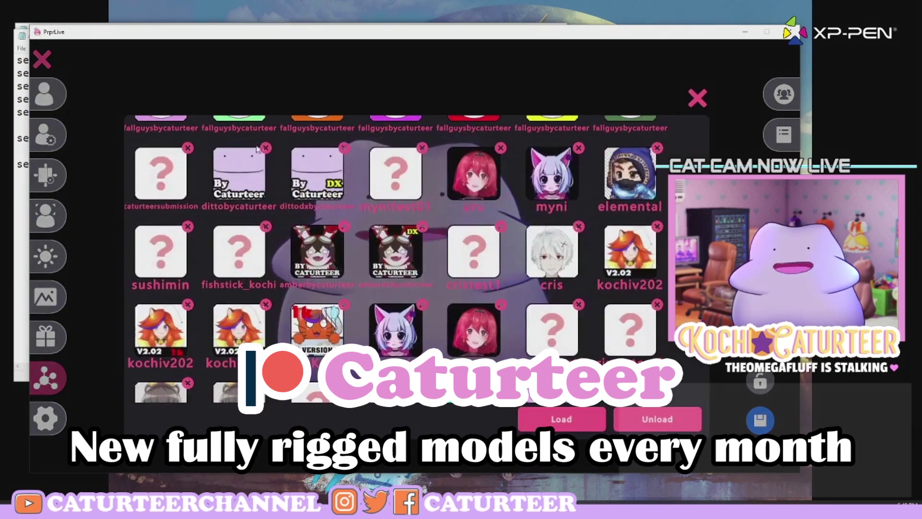
double_click(422, 258)
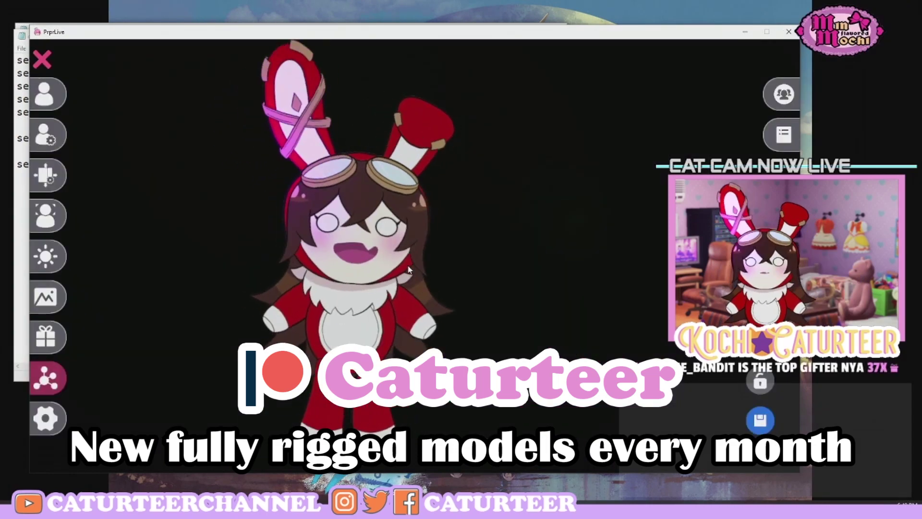